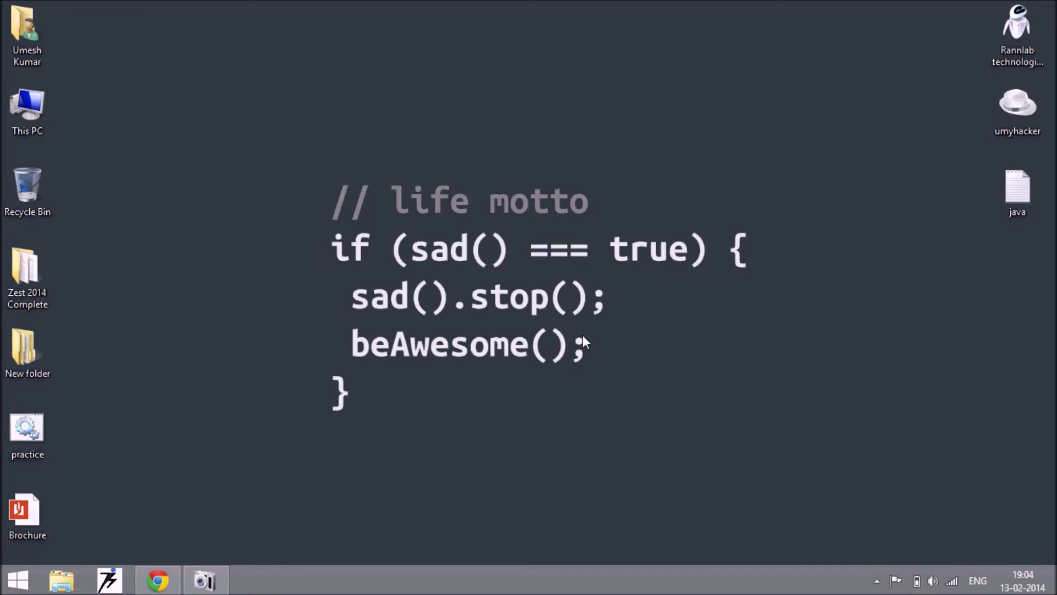
Open the Run box with Win+R, holding the msoobe.exe -a setup command
{"action": "key", "text": "super+r"}
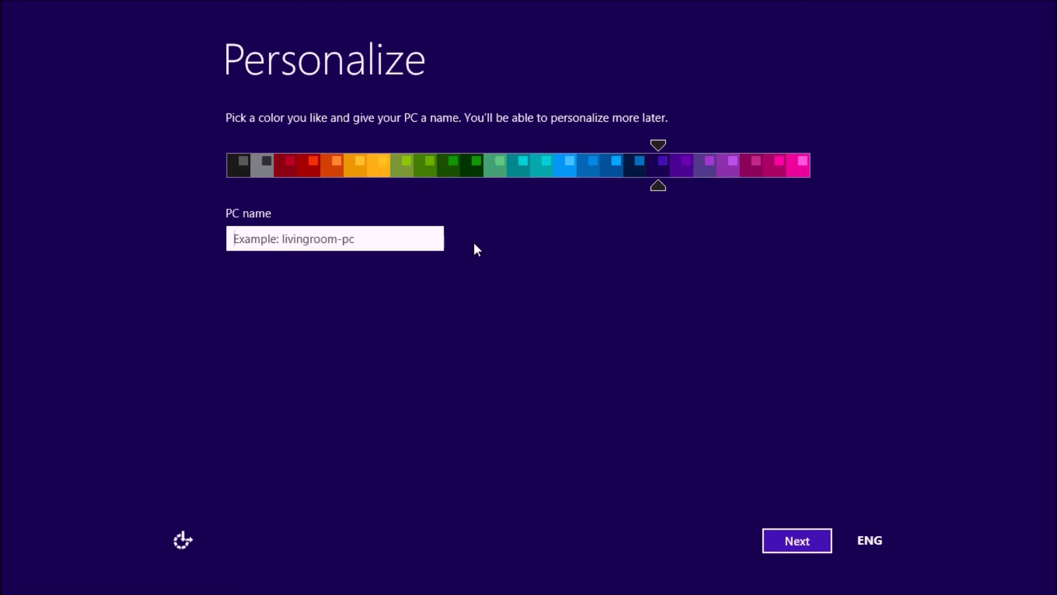
Name the PC 'temp' and continue past the Personalize page
{"action": "type", "text": "tem"}
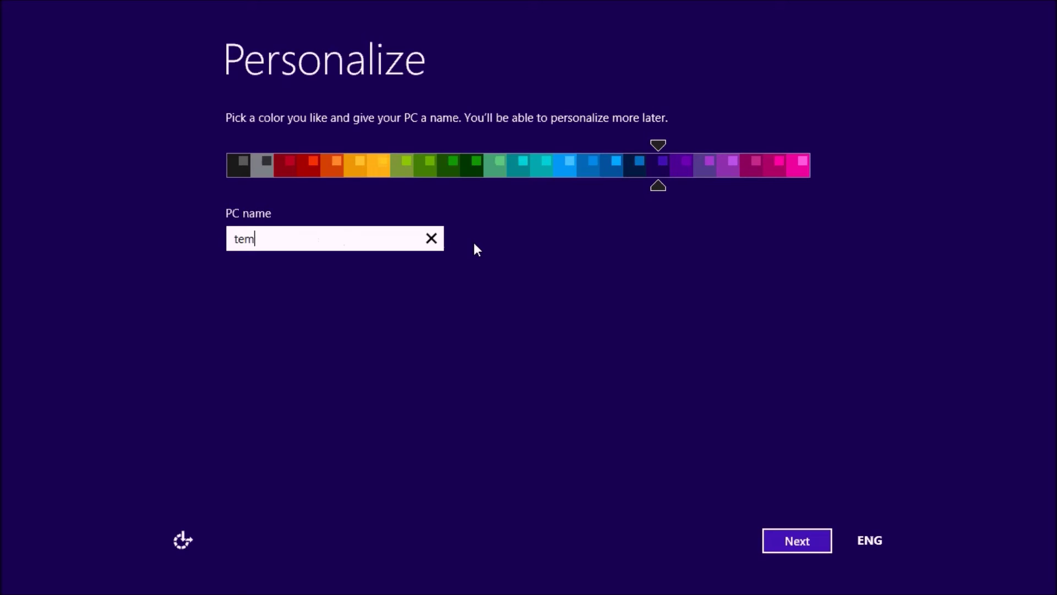
{"action": "type", "text": "p"}
{"action": "left_click", "coordinate": [770, 535]}
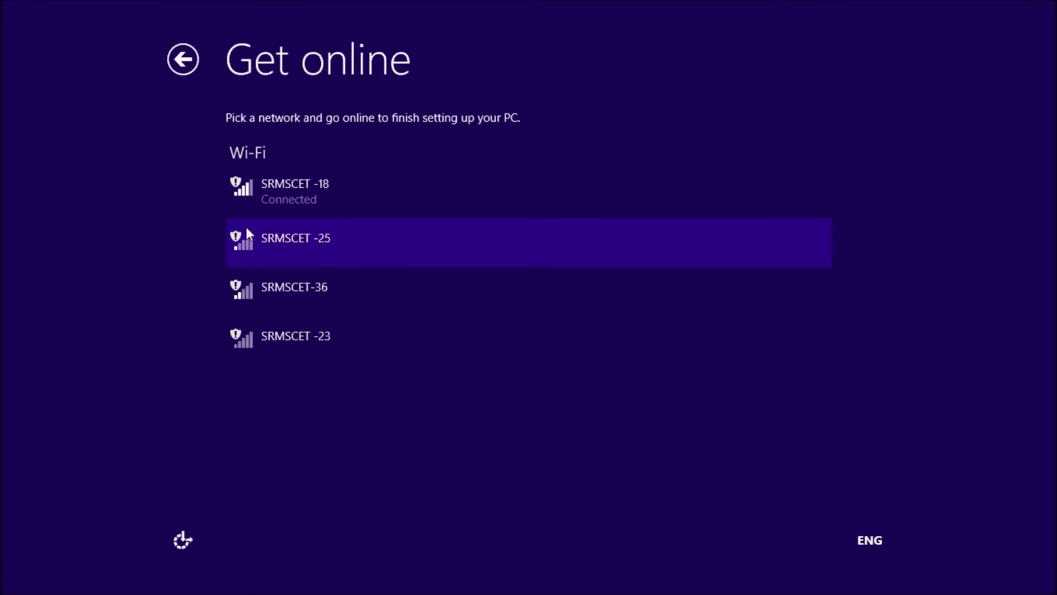
Skip connecting to the SRMSCET -25 network and accept the express settings
{"action": "left_click", "coordinate": [247, 227]}
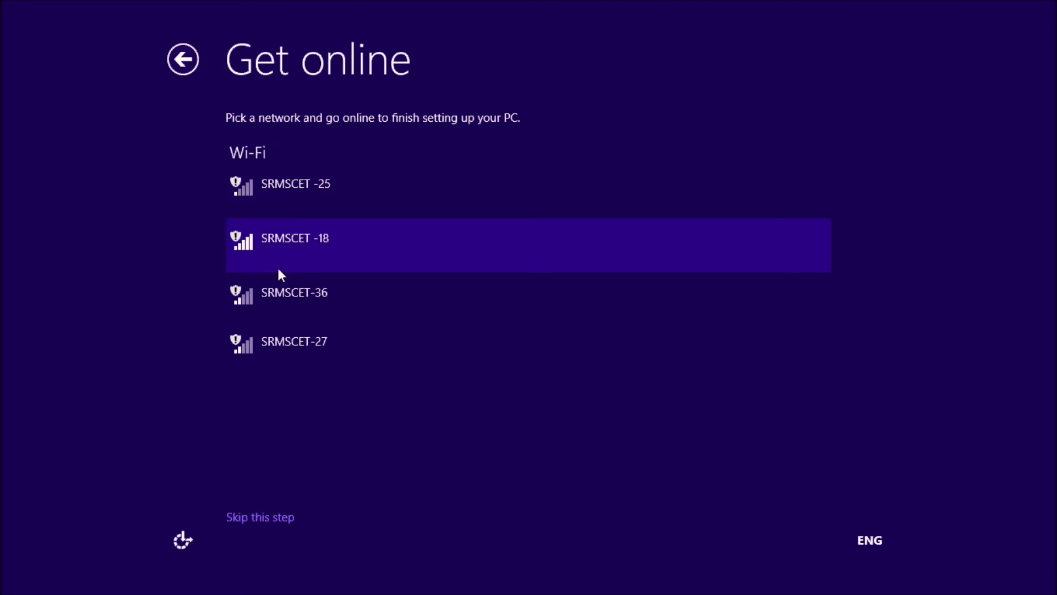
{"action": "left_click", "coordinate": [266, 517]}
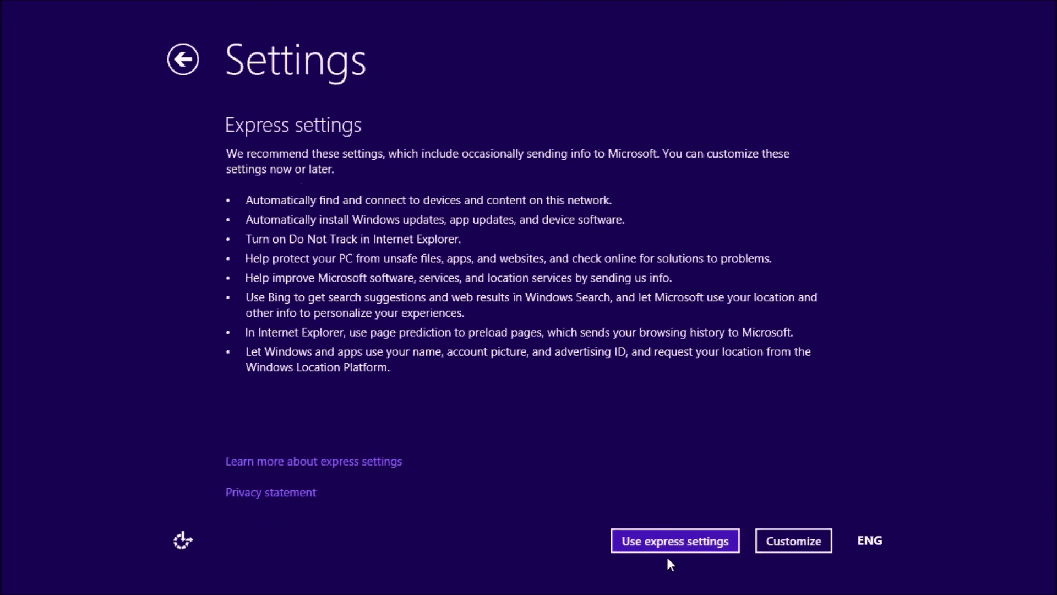
{"action": "left_click", "coordinate": [668, 547]}
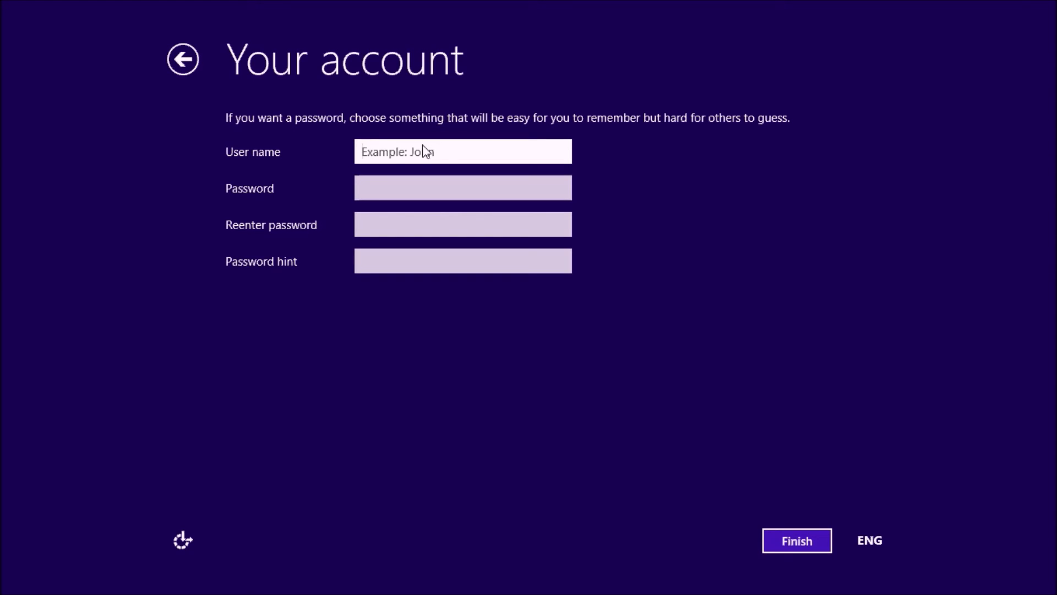
{"action": "type", "text": "ch"}
{"action": "key", "text": "Tab"}
{"action": "type", "text": "a"}
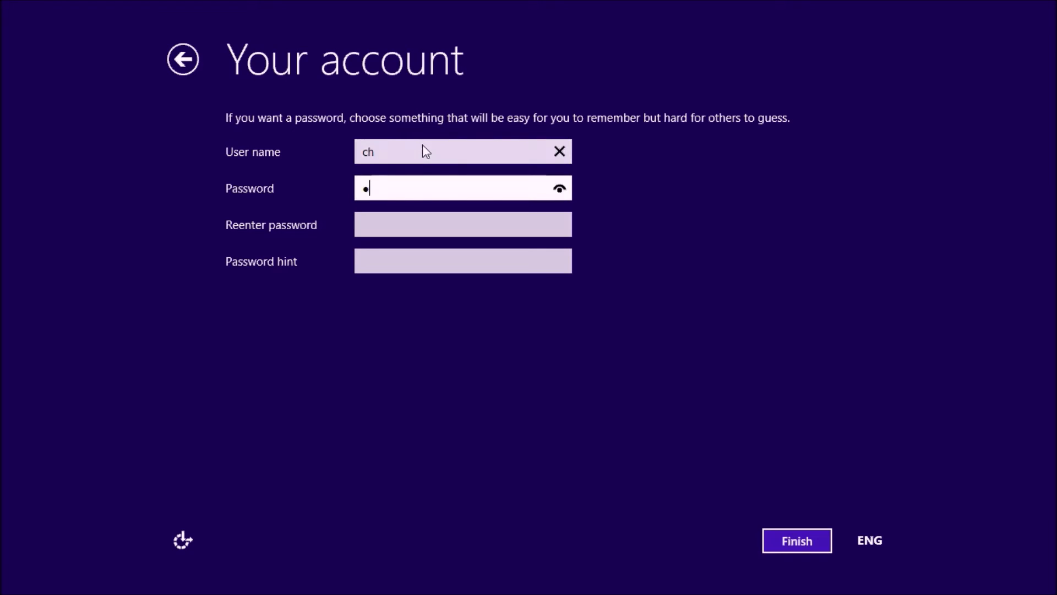
{"action": "key", "text": "Tab"}
{"action": "key", "text": "shift+Tab"}
{"action": "key", "text": "BackSpace"}
{"action": "type", "text": "a"}
{"action": "key", "text": "Tab"}
{"action": "type", "text": "a"}
{"action": "key", "text": "Tab"}
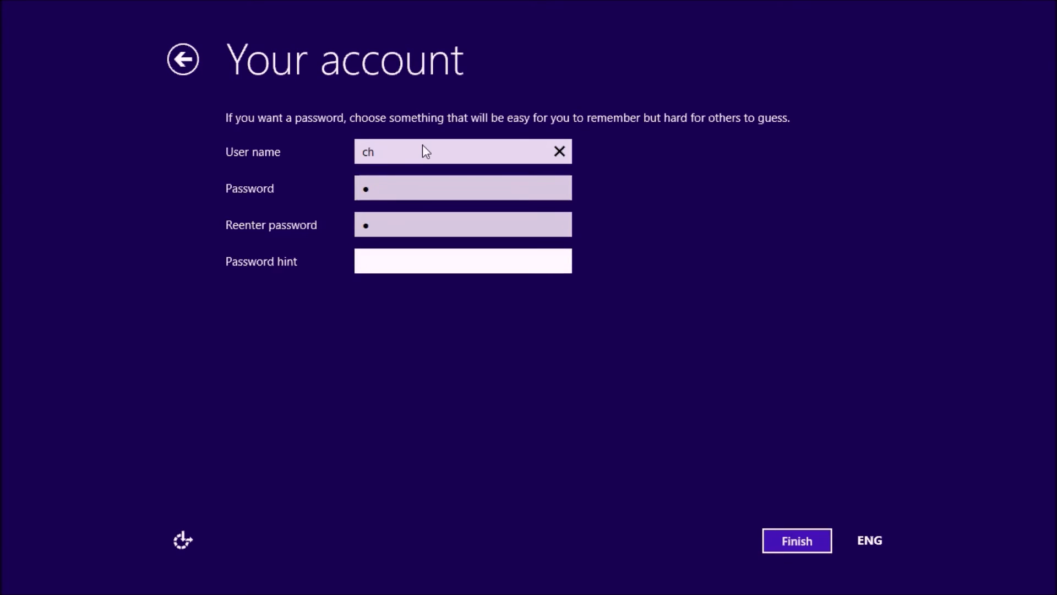
{"action": "type", "text": "k"}
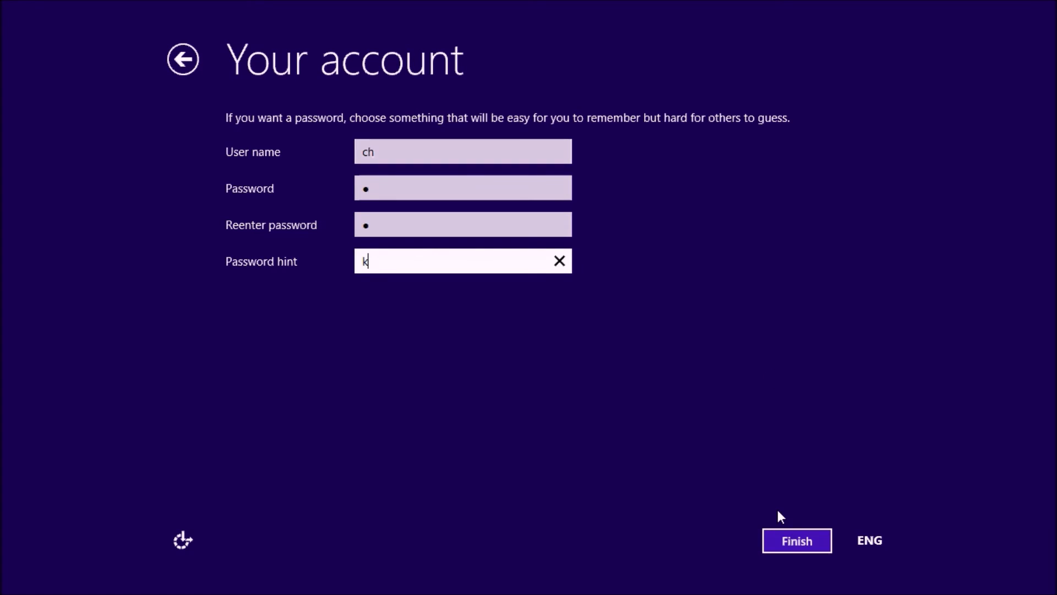